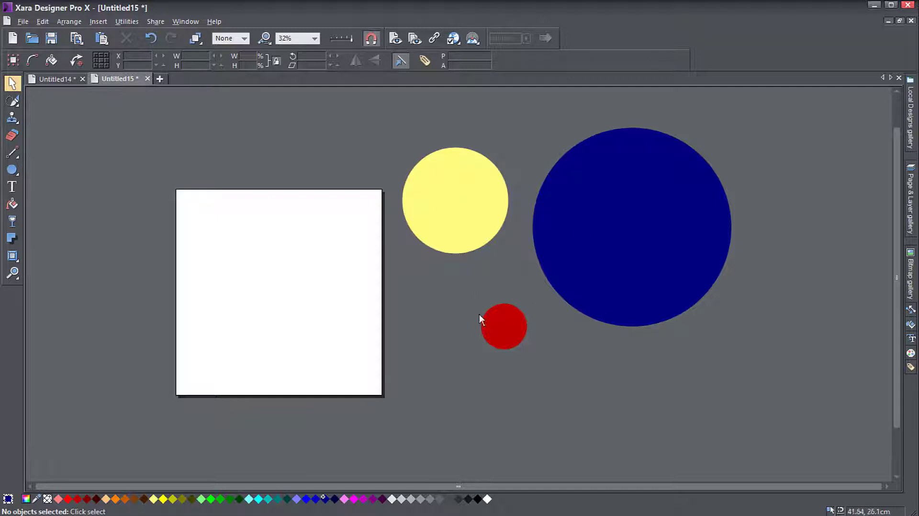
Shift the yellow, red and navy circles leftward to new positions.
drag(457, 218, 436, 218)
drag(522, 332, 483, 316)
drag(619, 258, 591, 281)
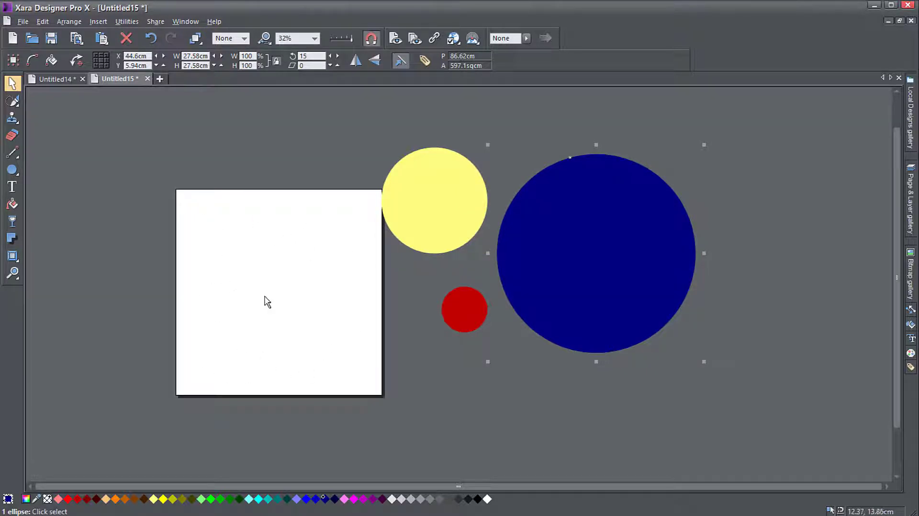
Stack the circles, move the red one to the upper left, and marquee-select all three.
click(441, 198)
drag(467, 299, 467, 254)
drag(467, 209, 611, 273)
mouse_move(478, 268)
mouse_down()
mouse_move(610, 258)
mouse_move(598, 293)
mouse_move(567, 262)
mouse_move(613, 271)
mouse_move(585, 257)
mouse_move(599, 266)
mouse_move(601, 257)
mouse_move(593, 271)
mouse_move(608, 266)
mouse_move(538, 268)
mouse_move(551, 268)
mouse_move(492, 191)
mouse_up()
drag(575, 259, 417, 317)
mouse_move(331, 106)
mouse_down()
mouse_move(733, 402)
mouse_move(686, 396)
mouse_up()
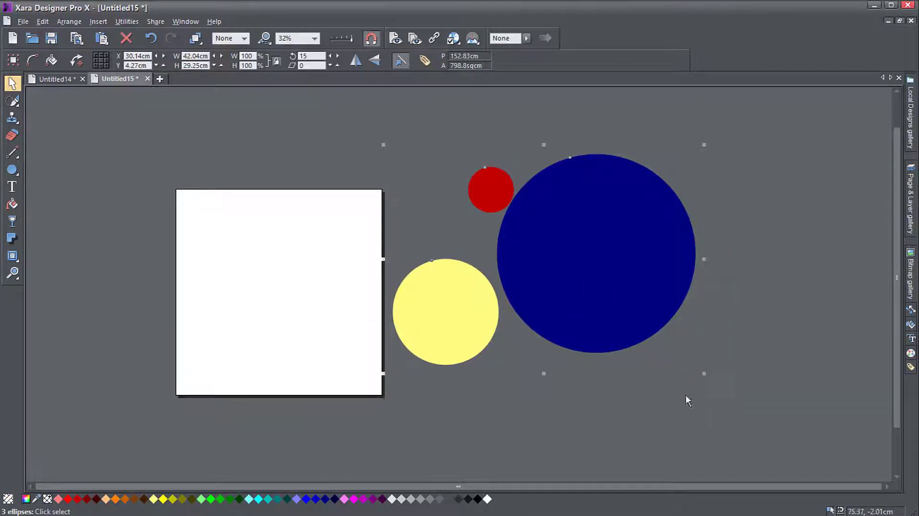
Open Arrange > Alignment and move the Object Alignment dialog up and to the right.
click(69, 21)
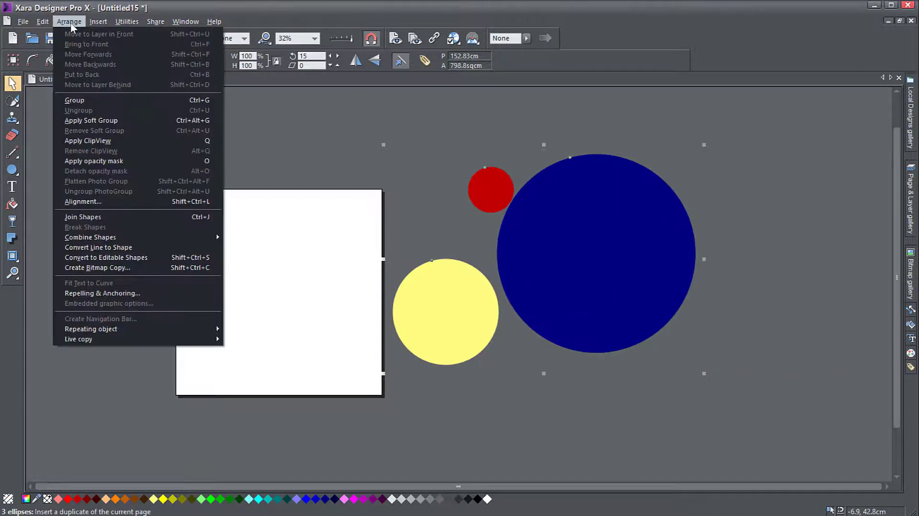
click(82, 201)
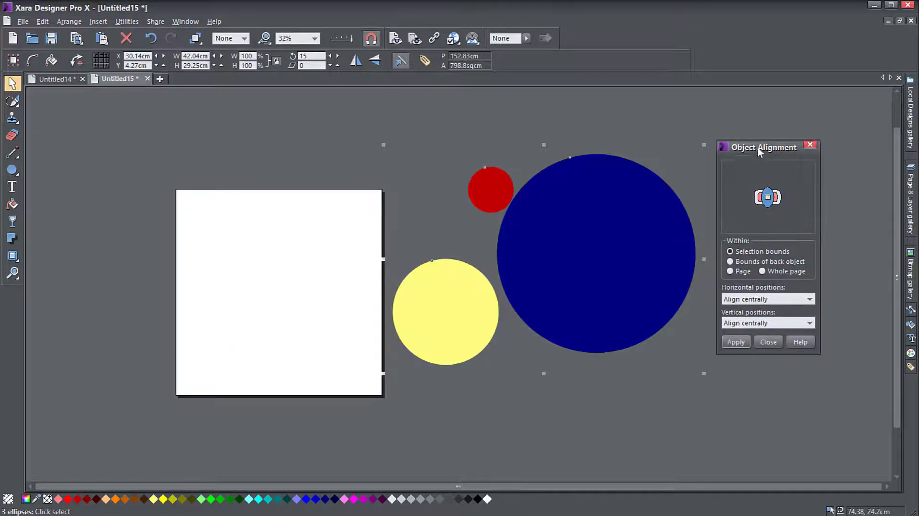
drag(758, 147, 796, 127)
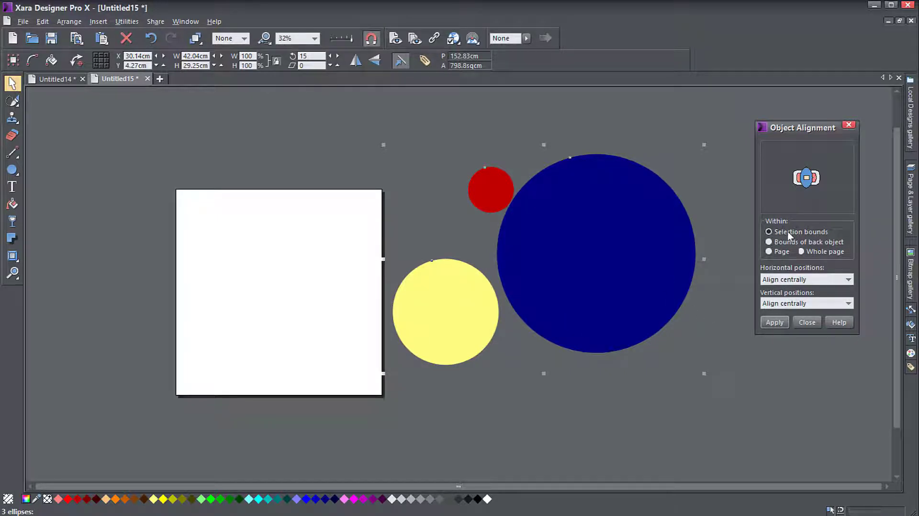
Apply Align centrally for both Horizontal and Vertical positions within the selection.
click(790, 280)
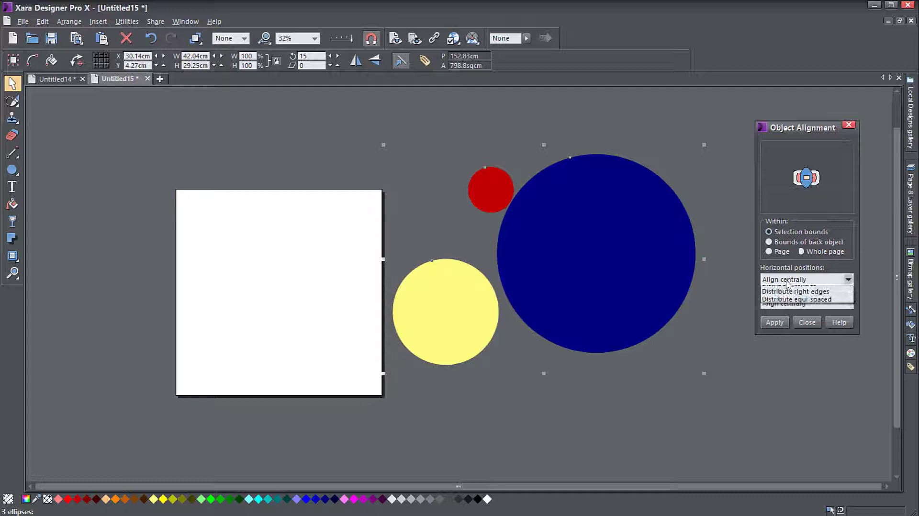
click(790, 289)
click(787, 304)
click(788, 307)
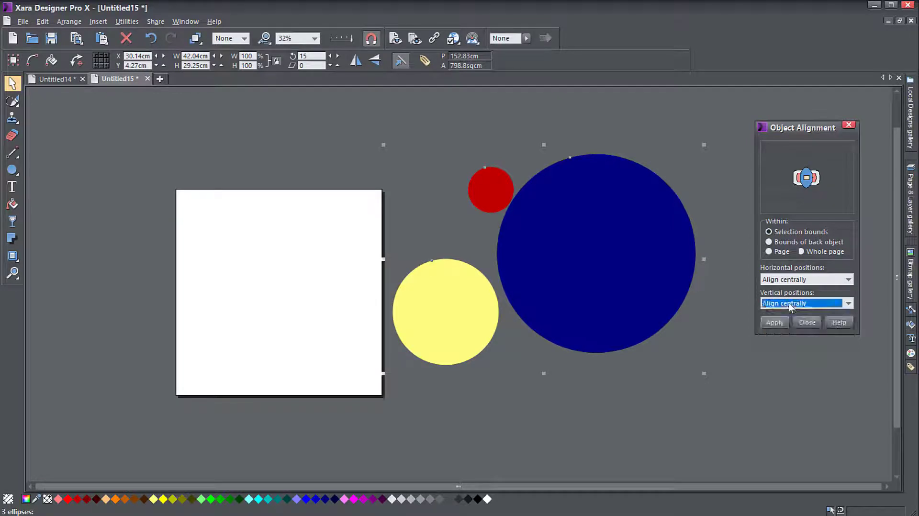
click(776, 323)
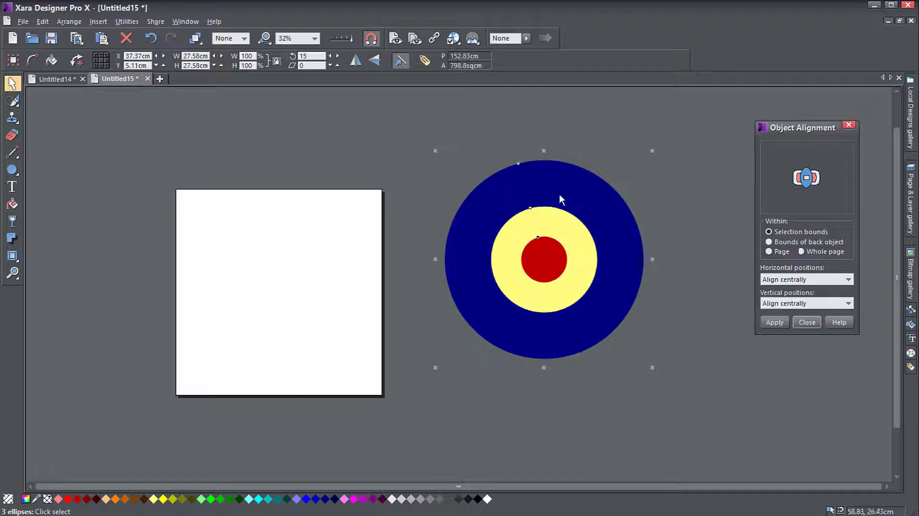
Scatter the red, yellow and navy circles around the page and reselect all three.
click(699, 309)
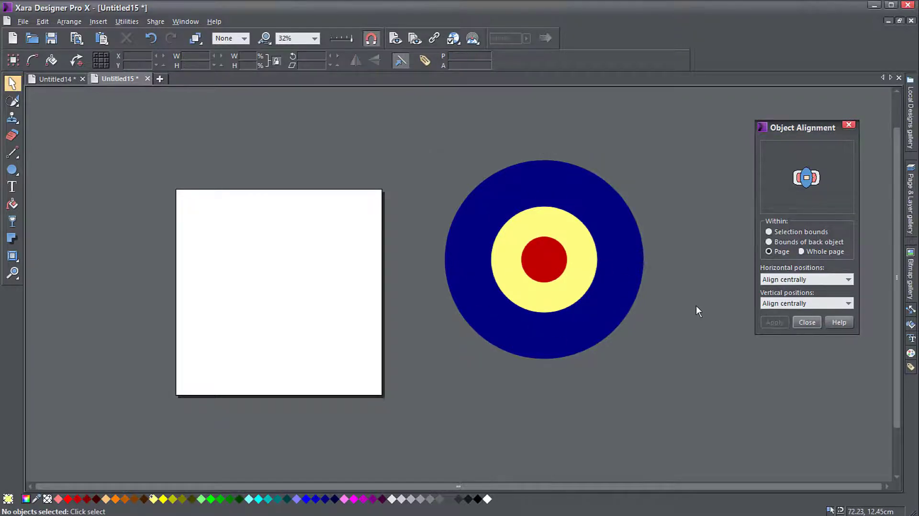
drag(544, 258, 318, 163)
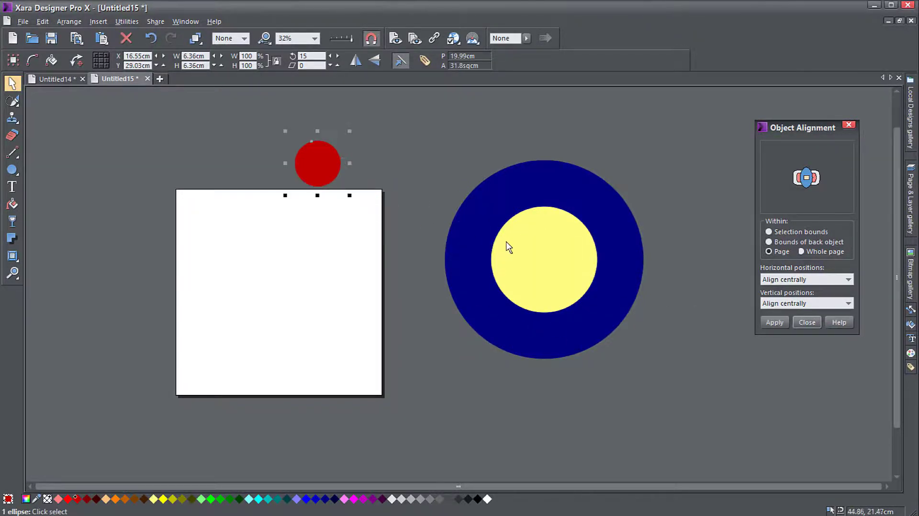
drag(507, 249, 205, 302)
drag(534, 270, 407, 307)
drag(102, 123, 598, 418)
Set alignment Within to Page, apply it, then deselect the circles.
click(778, 253)
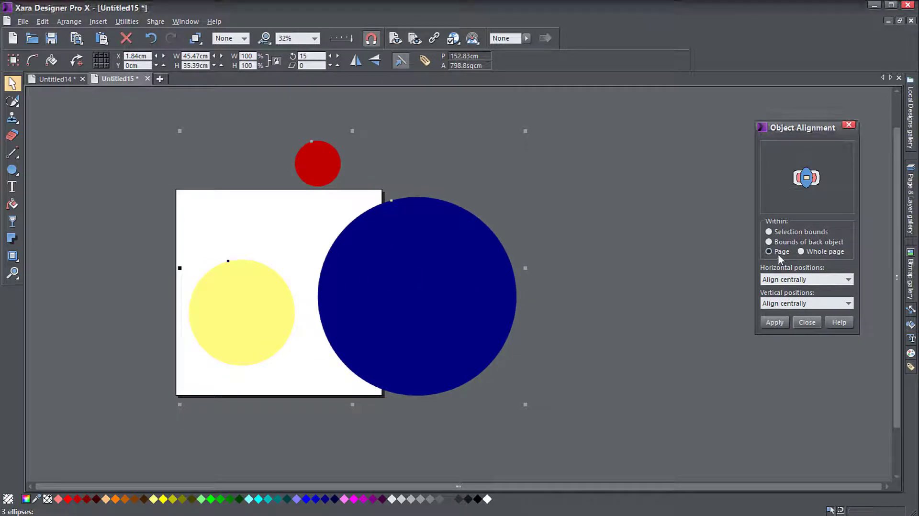
click(773, 326)
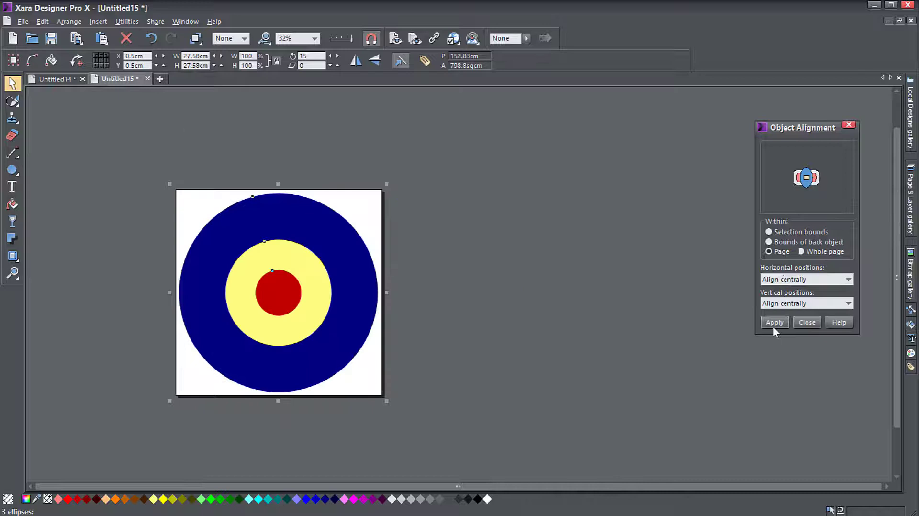
click(579, 333)
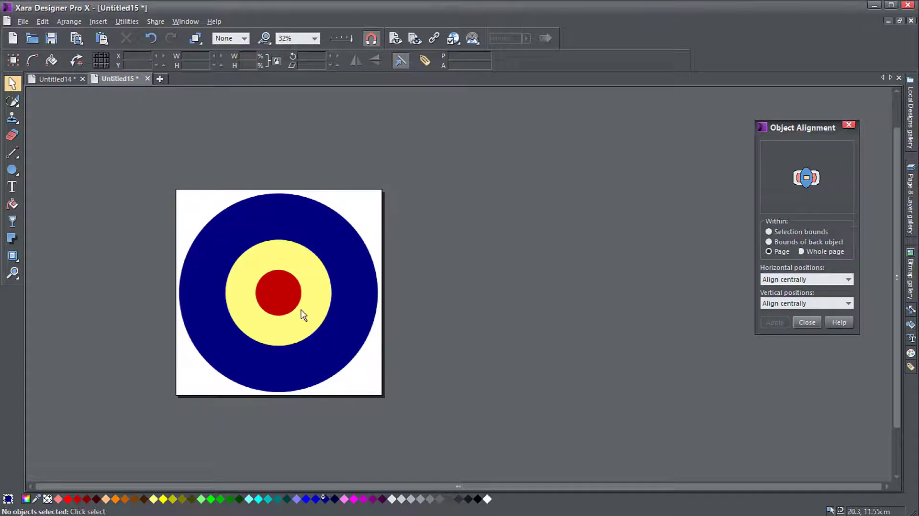
Zoom in, select the circles and align them to the top of the page.
scroll(252, 298, up, 2)
drag(263, 293, 411, 281)
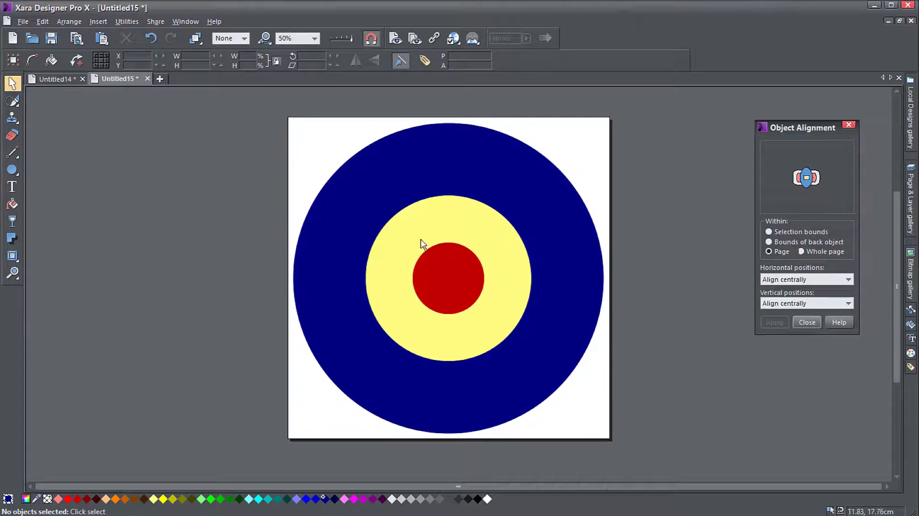
drag(246, 105, 646, 462)
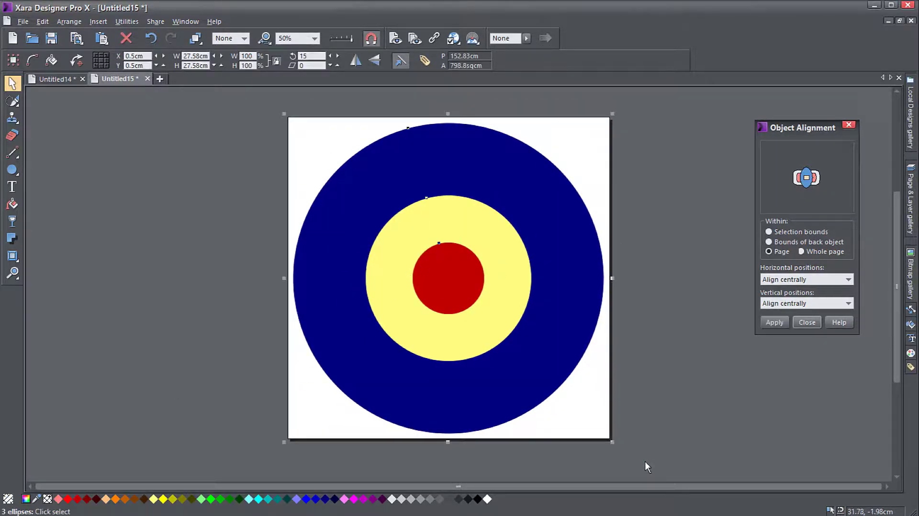
click(787, 303)
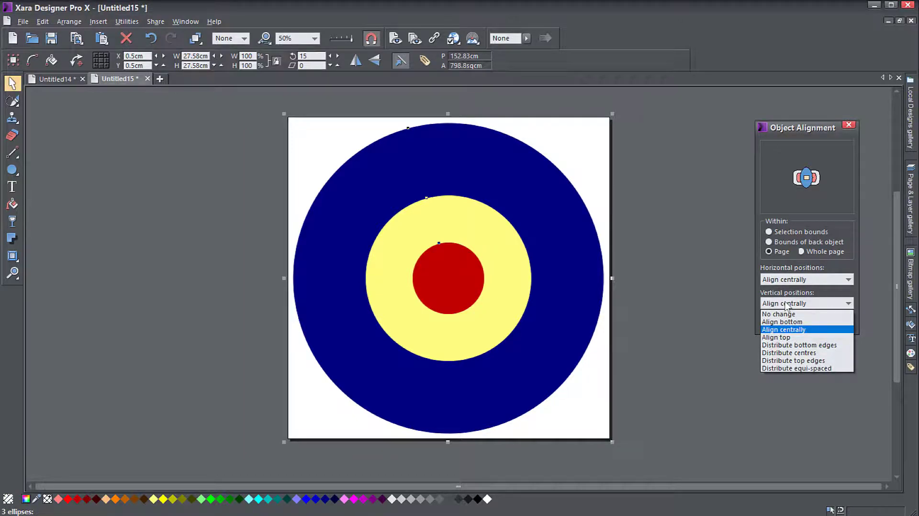
click(783, 337)
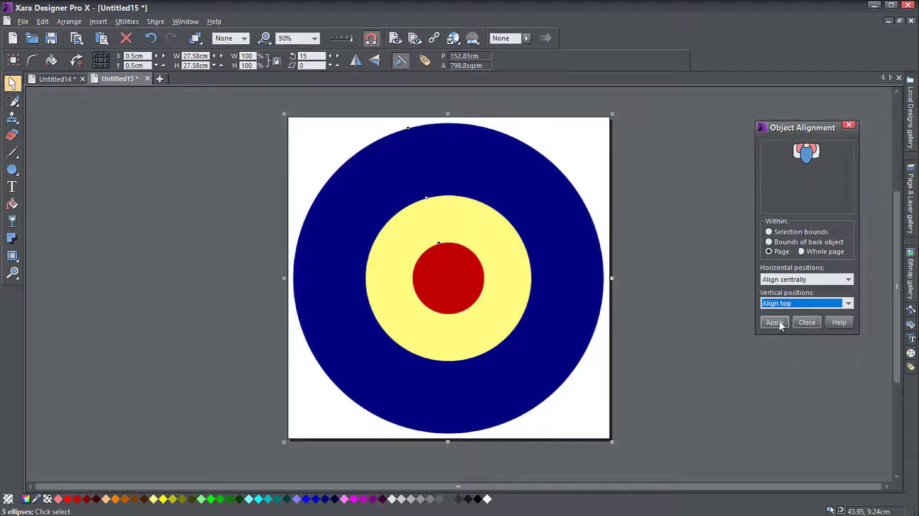
click(780, 321)
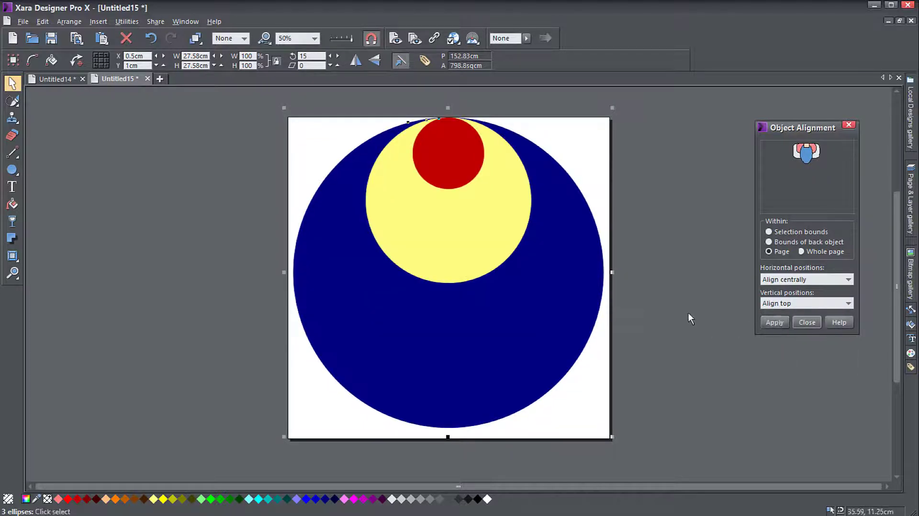
Realign the circles to the page's bottom edge, then to its left edge.
click(849, 303)
click(795, 333)
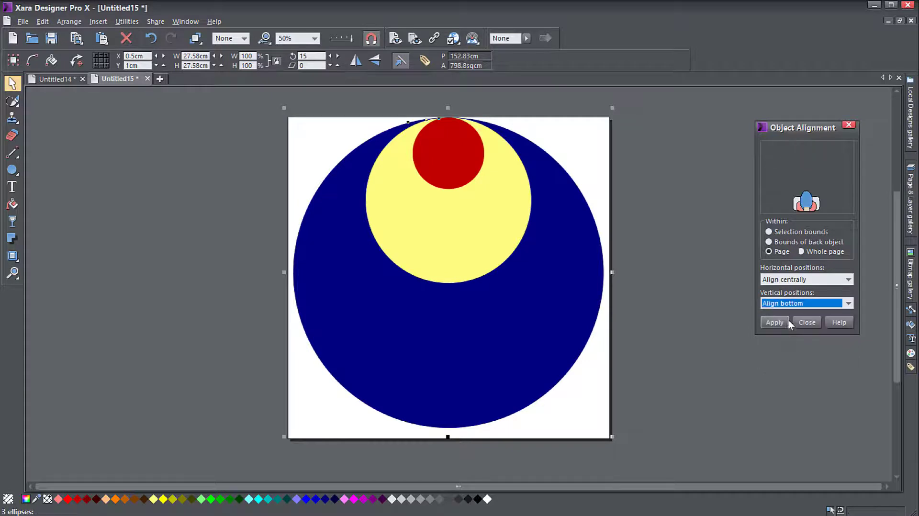
click(776, 323)
click(849, 280)
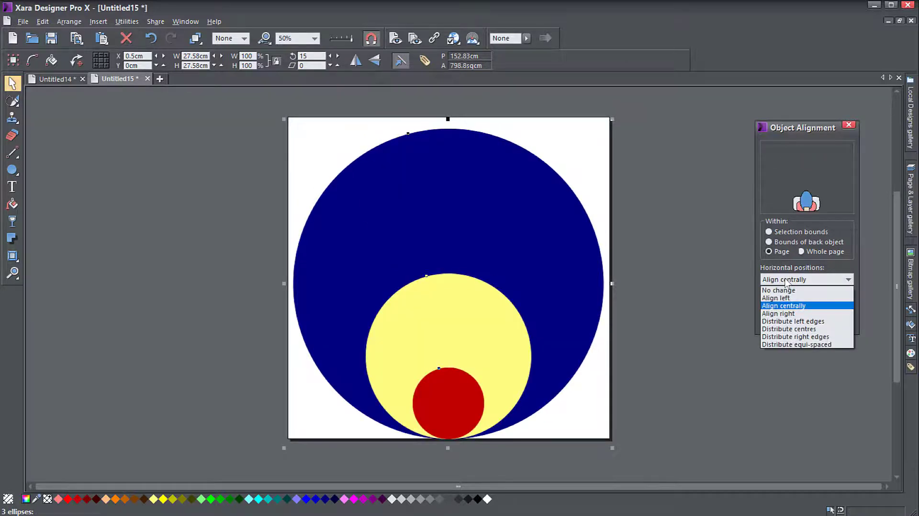
click(784, 298)
click(775, 322)
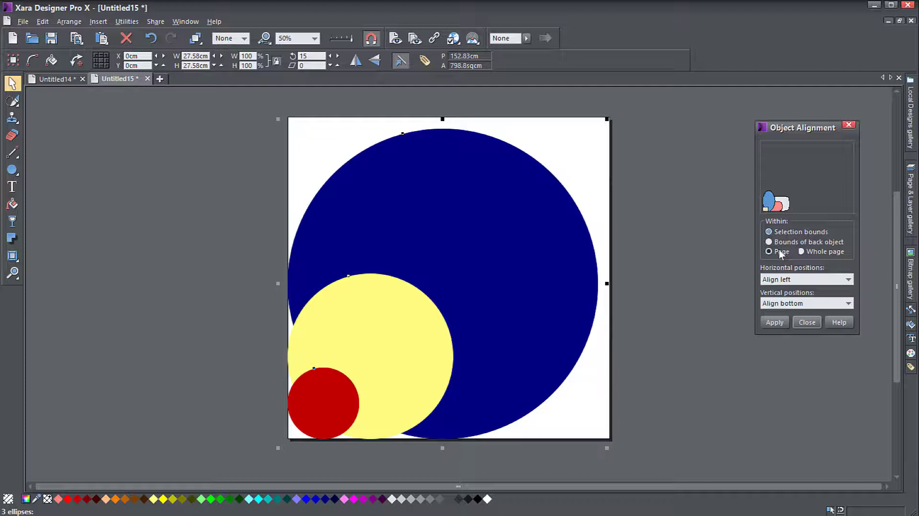
Move the navy circle partly off the page, align to back object bounds, and select all three.
click(690, 239)
drag(498, 245, 347, 240)
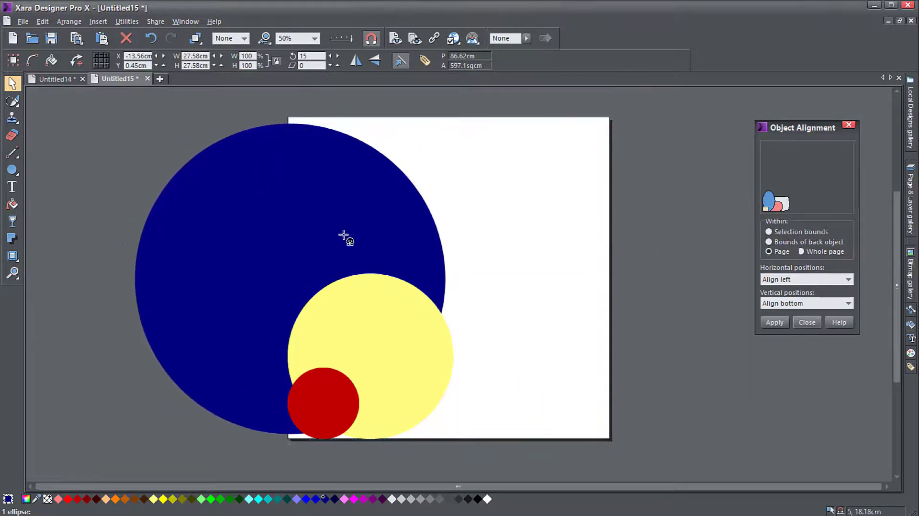
click(786, 242)
drag(81, 97, 514, 452)
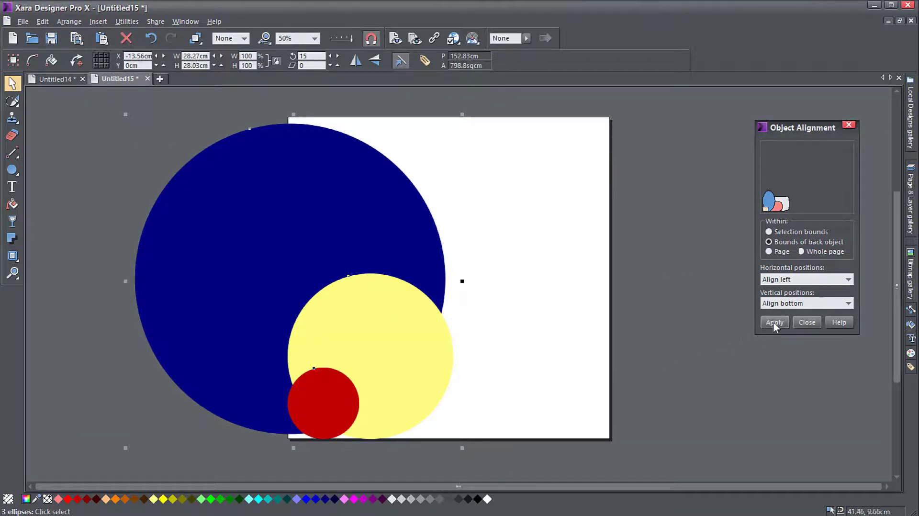
Apply central alignment horizontally and vertically for concentric circles, then deselect.
click(849, 279)
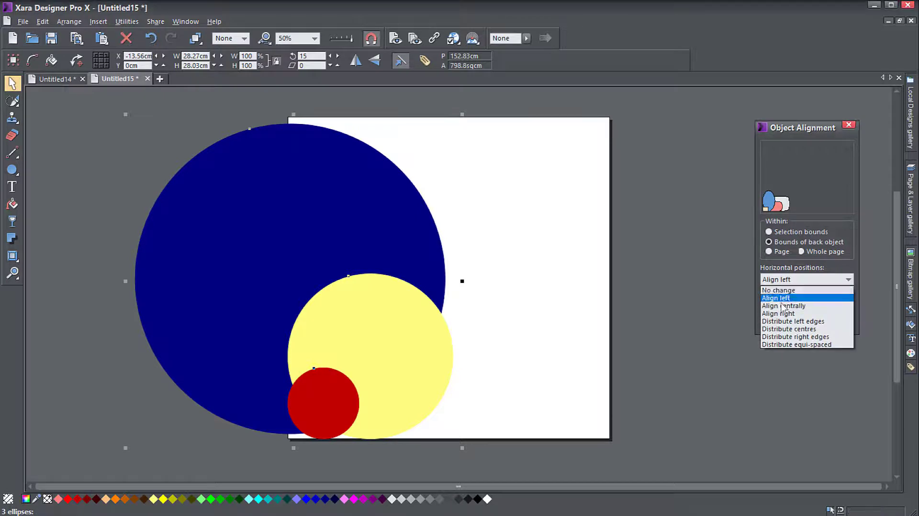
click(793, 305)
click(792, 304)
click(785, 328)
click(774, 322)
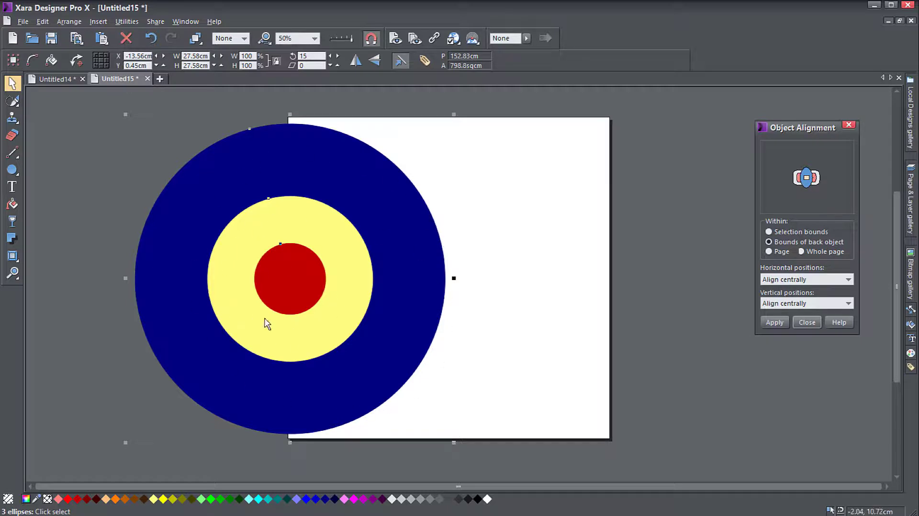
click(574, 310)
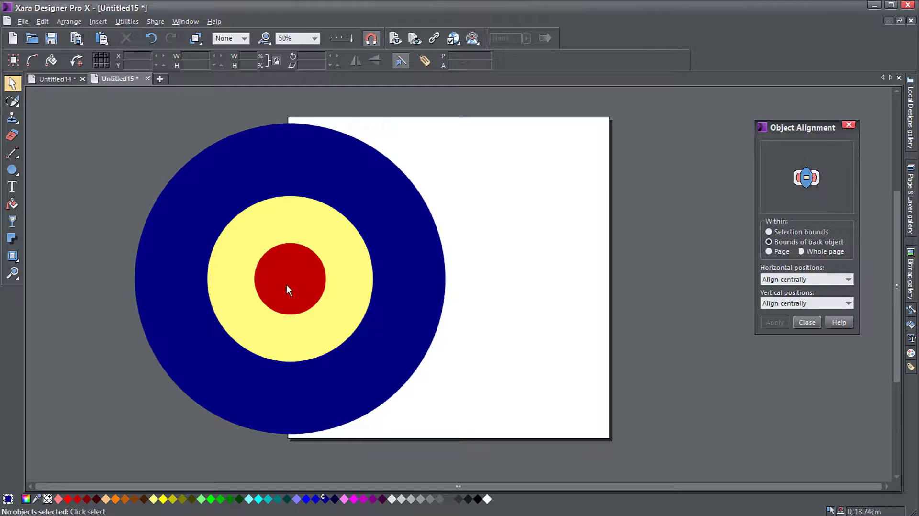
Move the red and yellow circles right of the navy one, keeping vertical centring set.
drag(286, 285, 482, 224)
scroll(464, 297, down, 2)
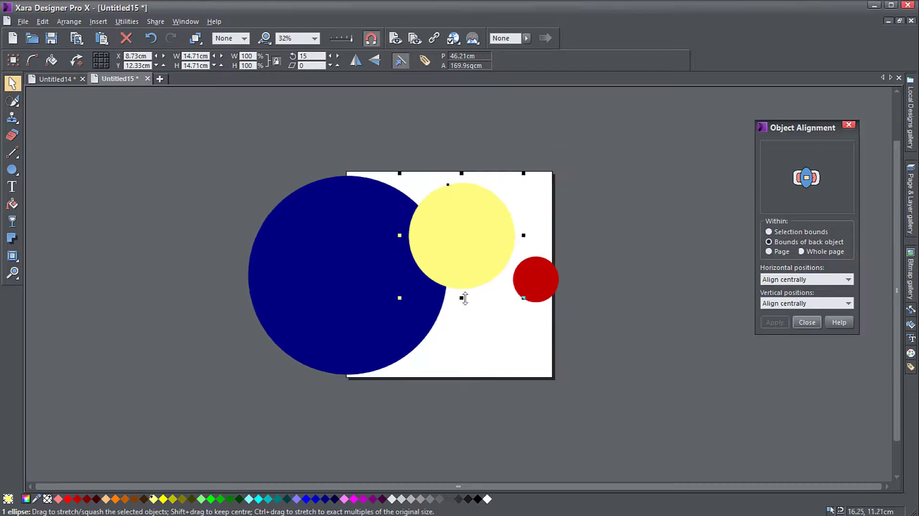
drag(387, 314, 508, 297)
drag(289, 254, 396, 300)
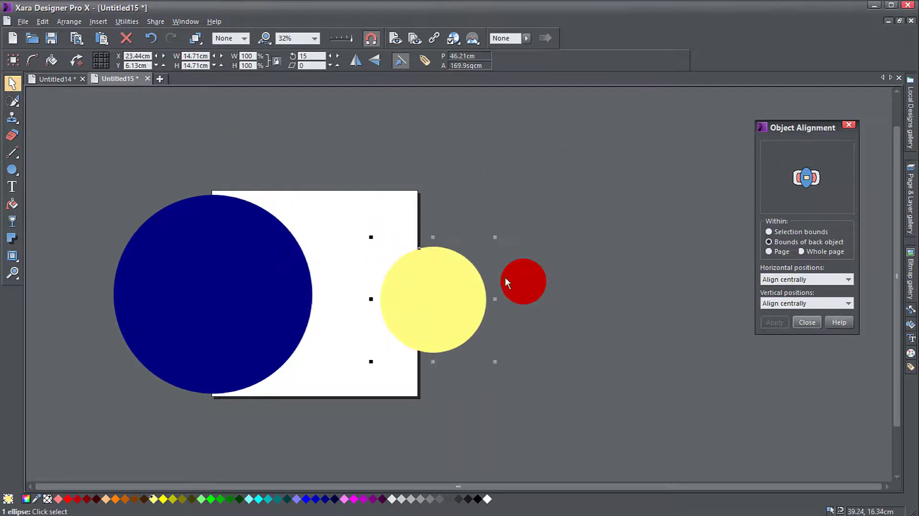
drag(503, 287, 532, 310)
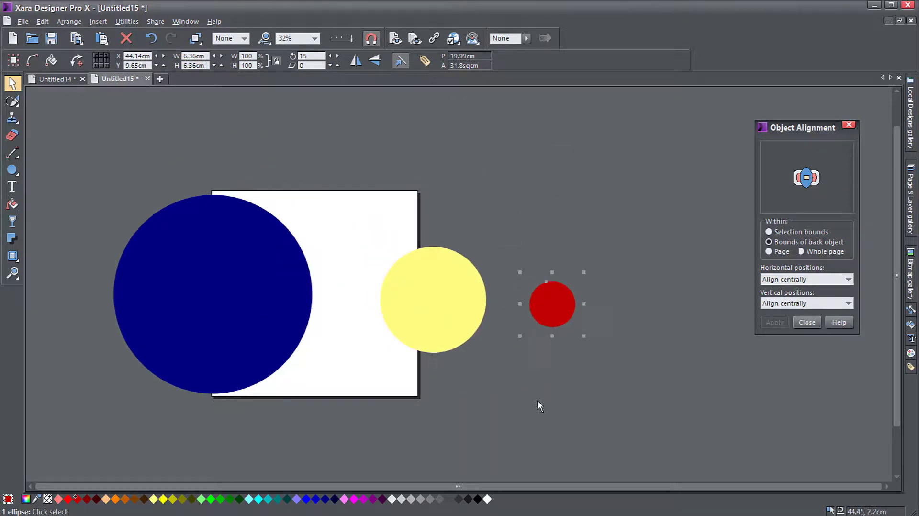
click(793, 304)
click(792, 331)
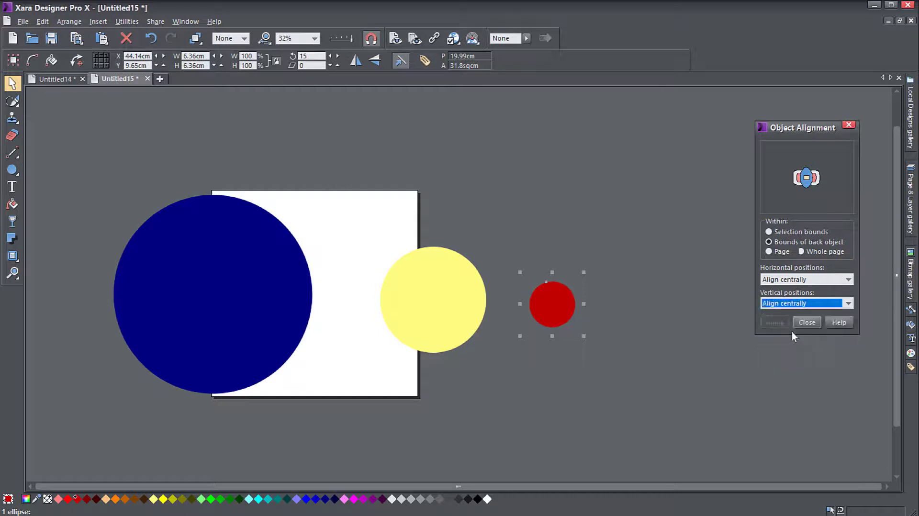
click(793, 282)
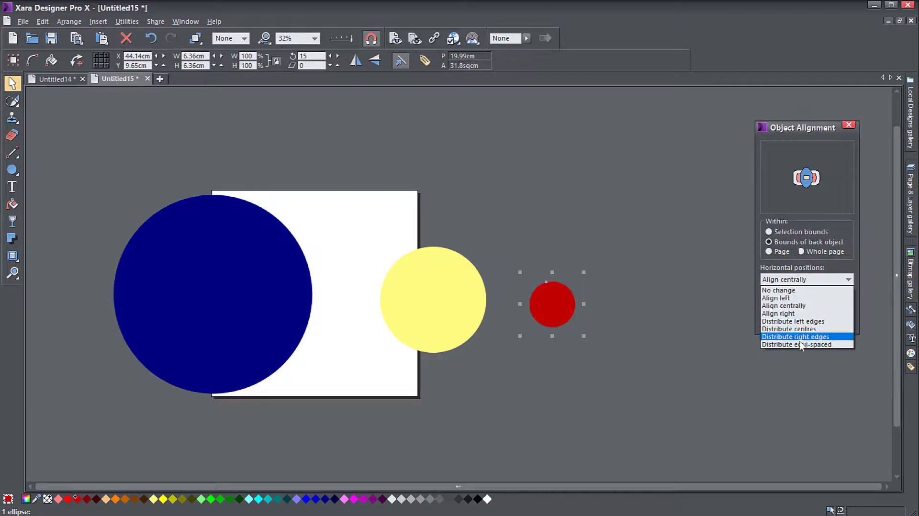
key(Escape)
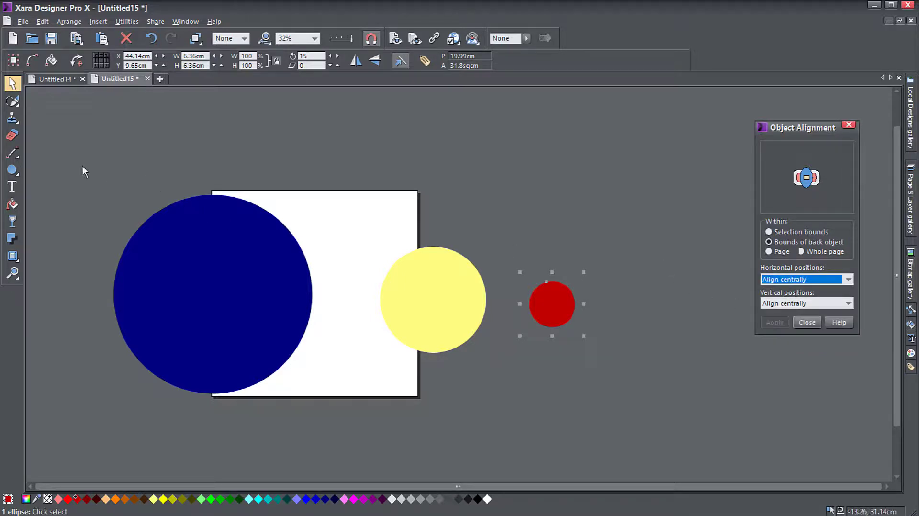
Select all three circles and apply Distribute centres horizontally.
drag(73, 164, 622, 431)
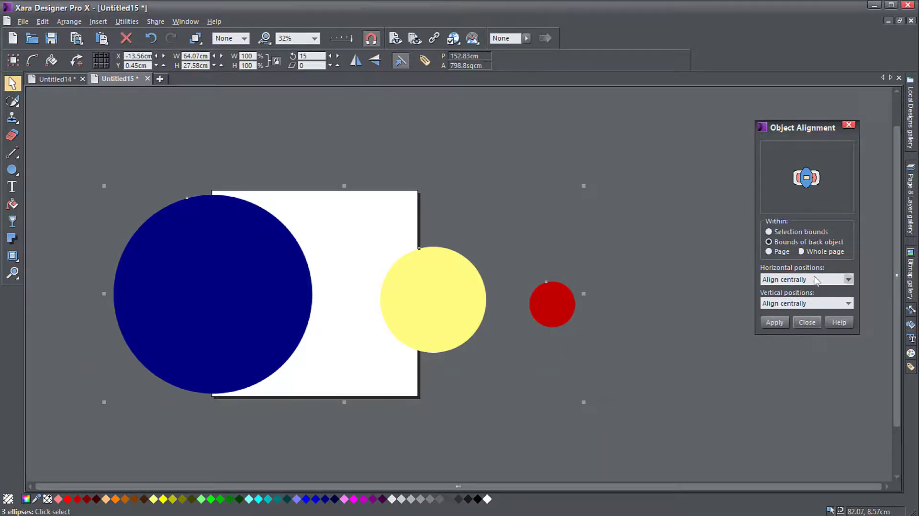
click(816, 279)
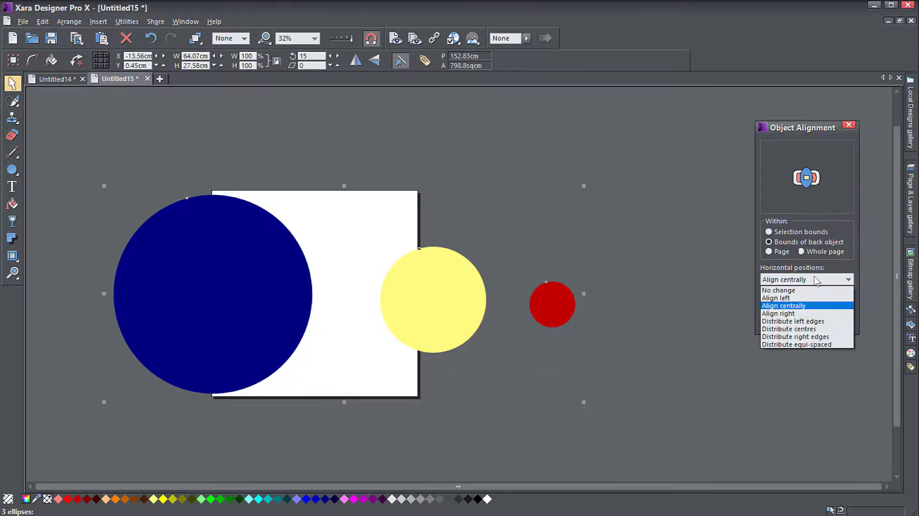
click(783, 330)
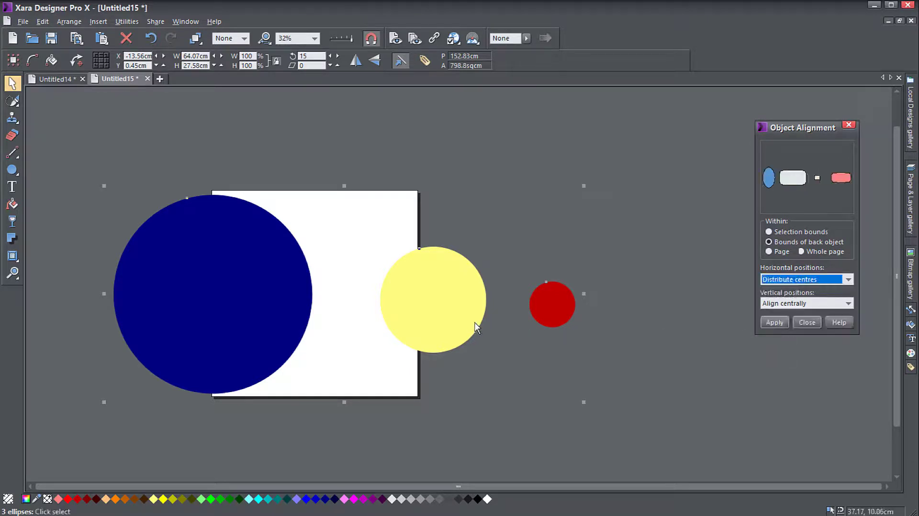
click(775, 323)
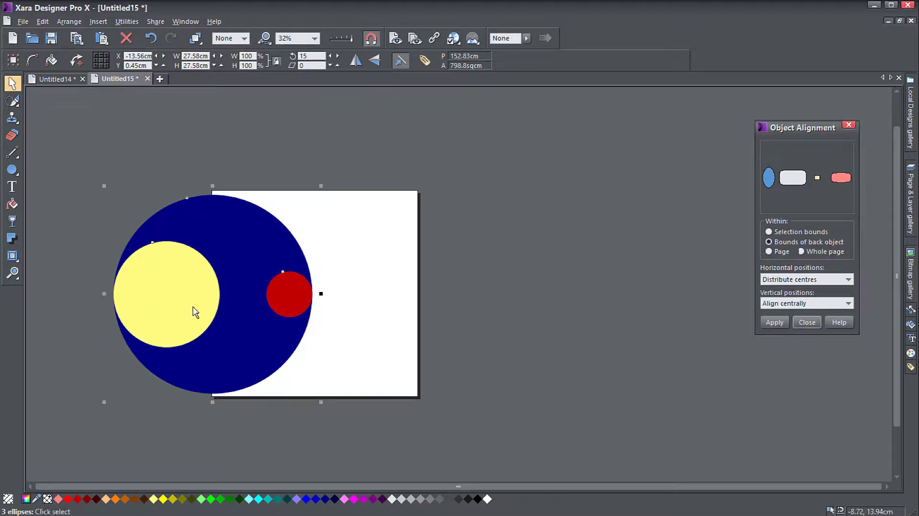
Switch to Selection bounds, move yellow and red off the page, and apply to all three.
click(786, 237)
click(381, 327)
click(287, 293)
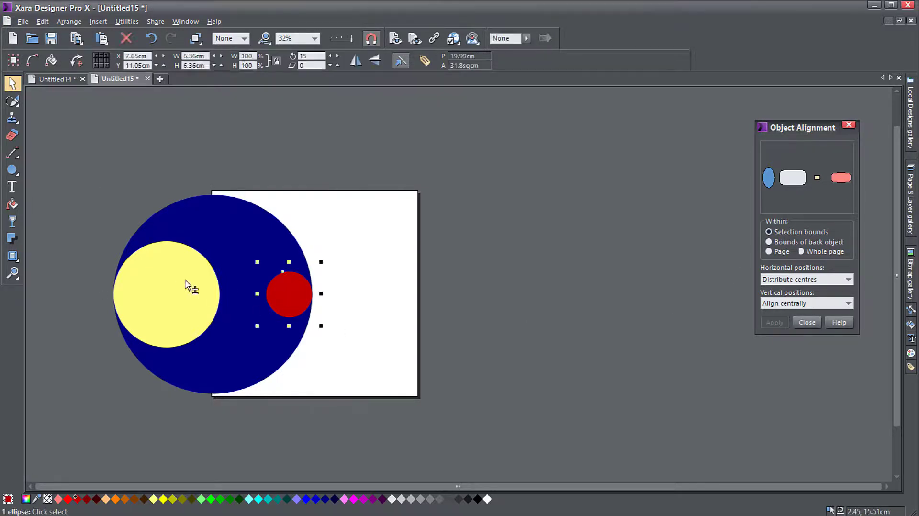
shift+click(189, 286)
drag(189, 288, 681, 385)
click(613, 256)
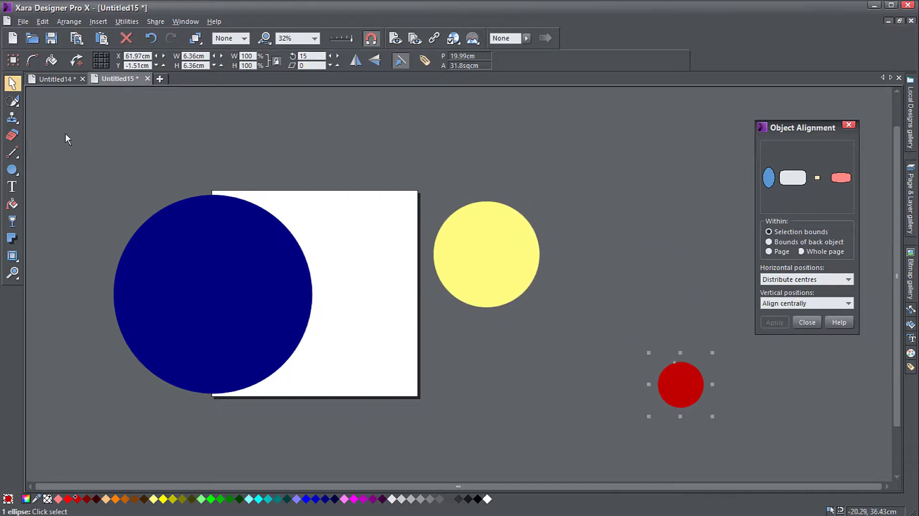
drag(66, 138, 735, 453)
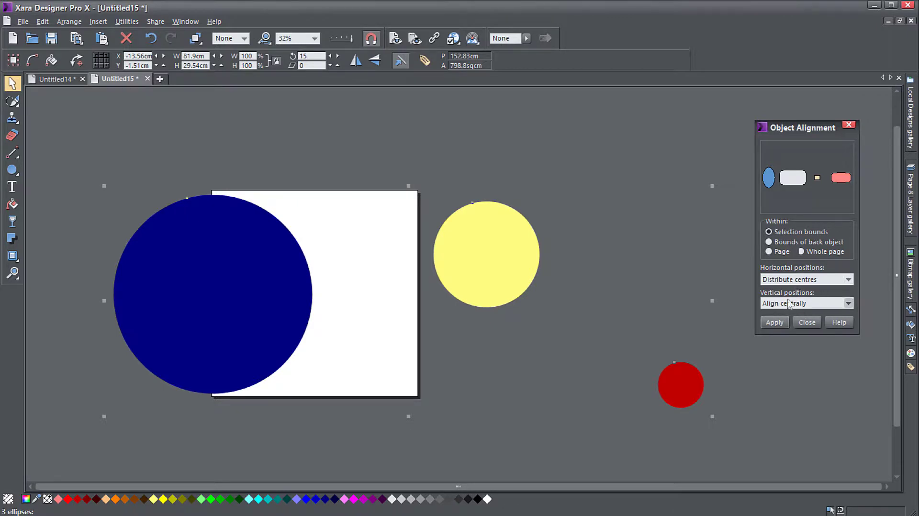
click(775, 323)
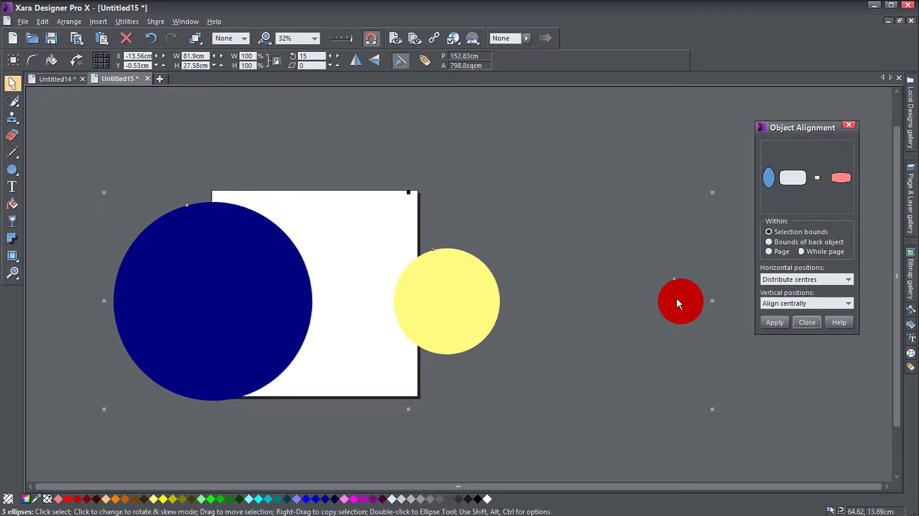
Scatter the red and yellow circles to uneven heights near the page edge, then select all three.
click(668, 335)
drag(680, 305, 530, 307)
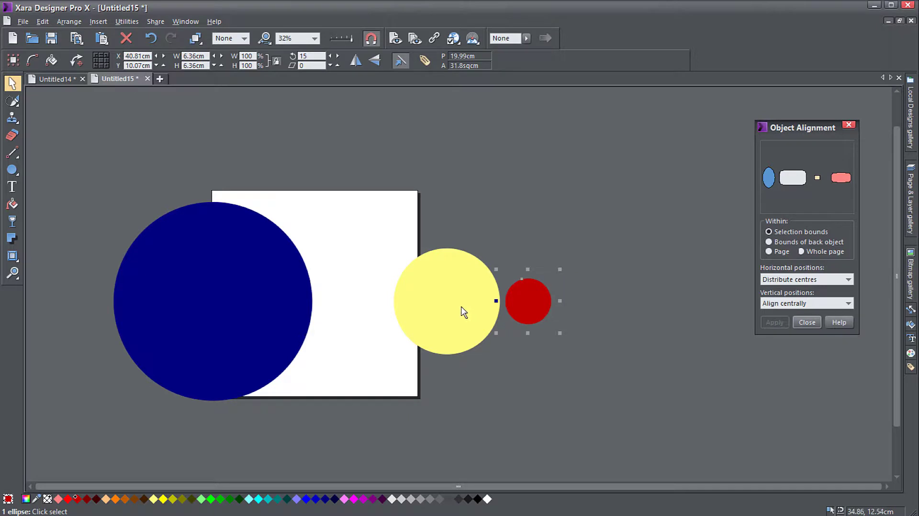
drag(463, 311, 402, 271)
drag(528, 302, 480, 330)
drag(401, 267, 413, 290)
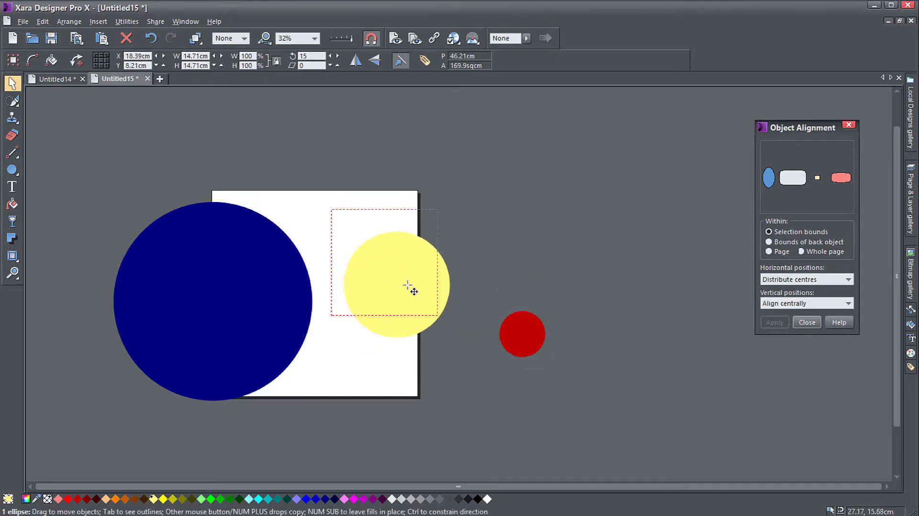
drag(102, 160, 578, 438)
Apply Distribute equi-spaced horizontally to the circles and move the alignment dialog aside.
click(796, 280)
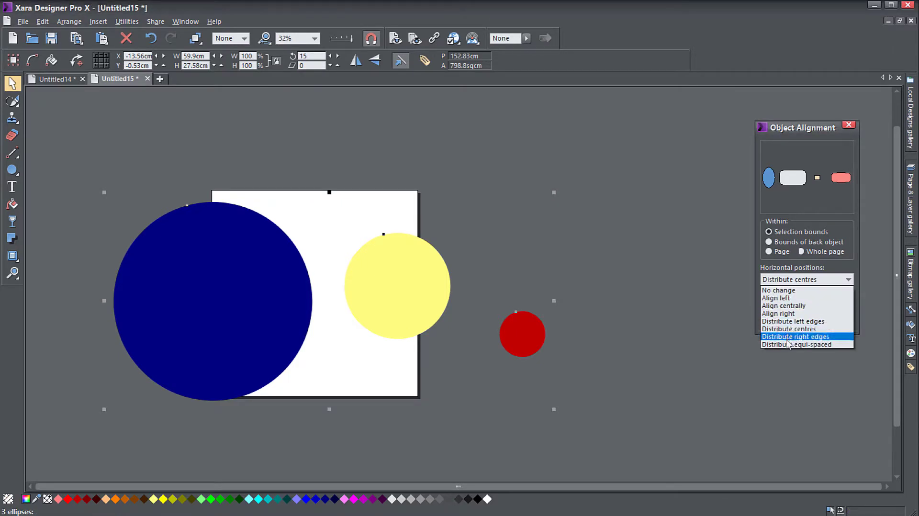
click(787, 345)
click(775, 322)
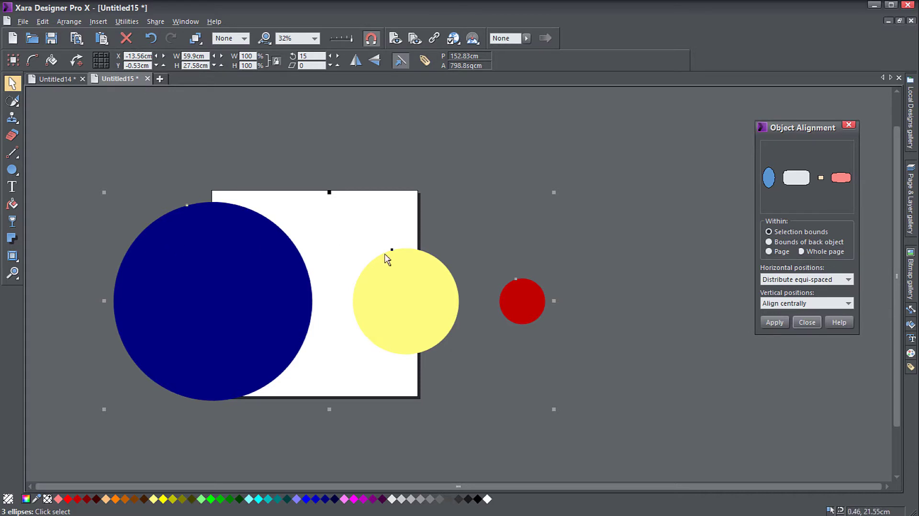
drag(784, 133, 740, 160)
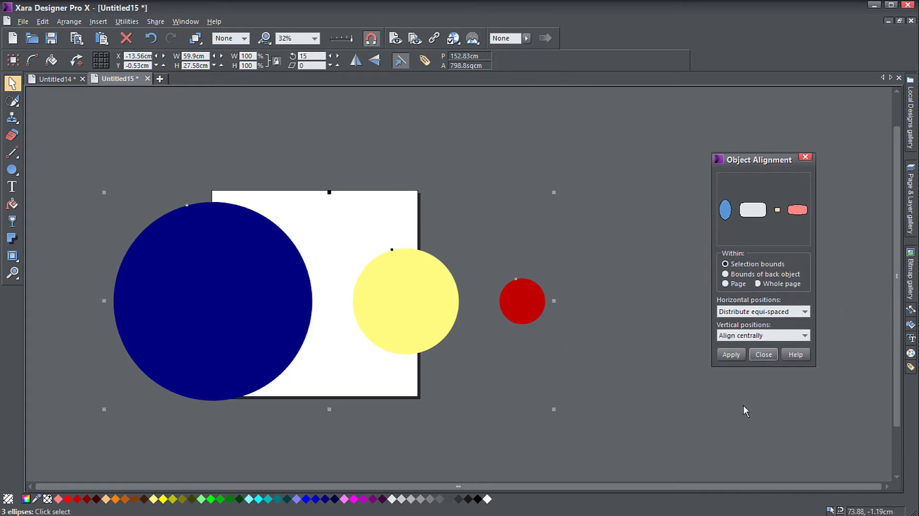